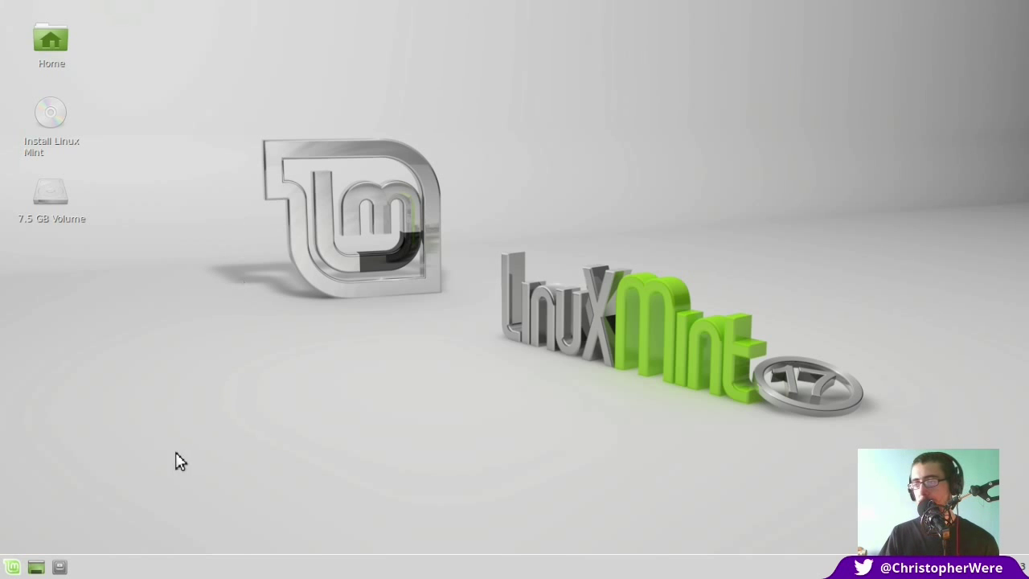
Open the Whisker applications menu and drag its corner grip to enlarge it
left_click(12, 569)
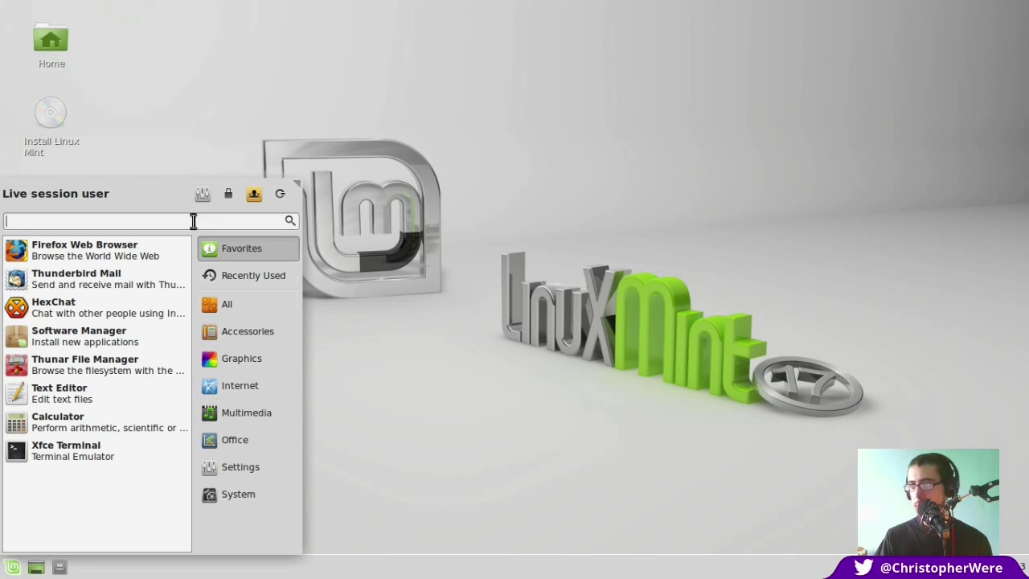
left_click_drag(294, 186, 1022, 8)
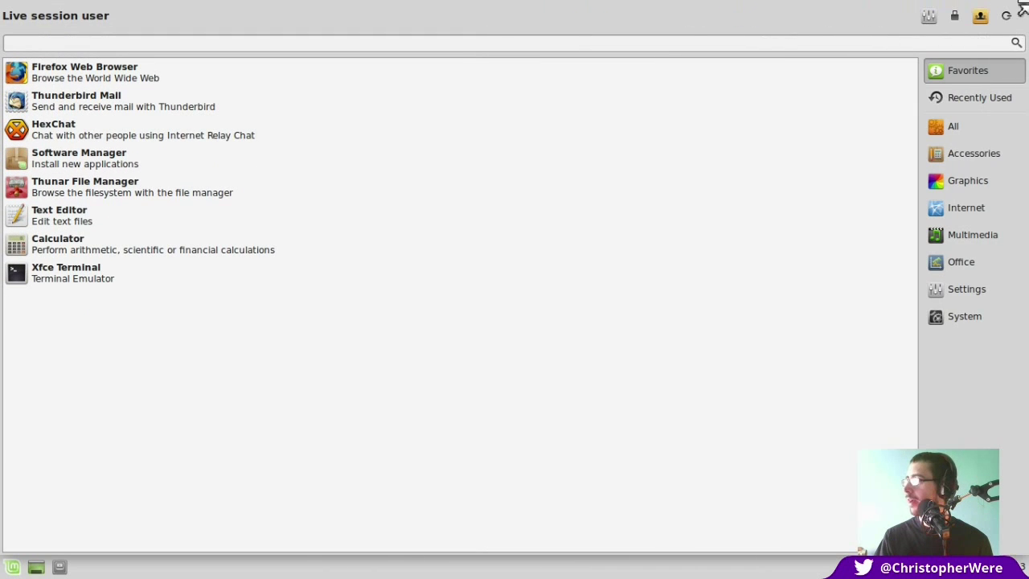
left_click(16, 568)
Shrink the Whisker menu back to its compact size and reopen it ready for searching
left_click(16, 567)
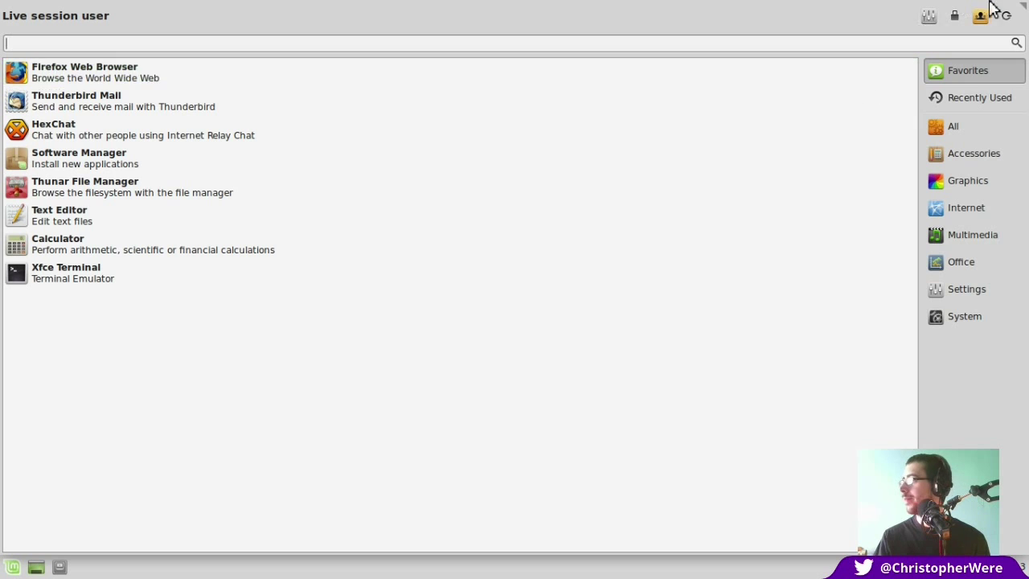
left_click_drag(1013, 11, 366, 169)
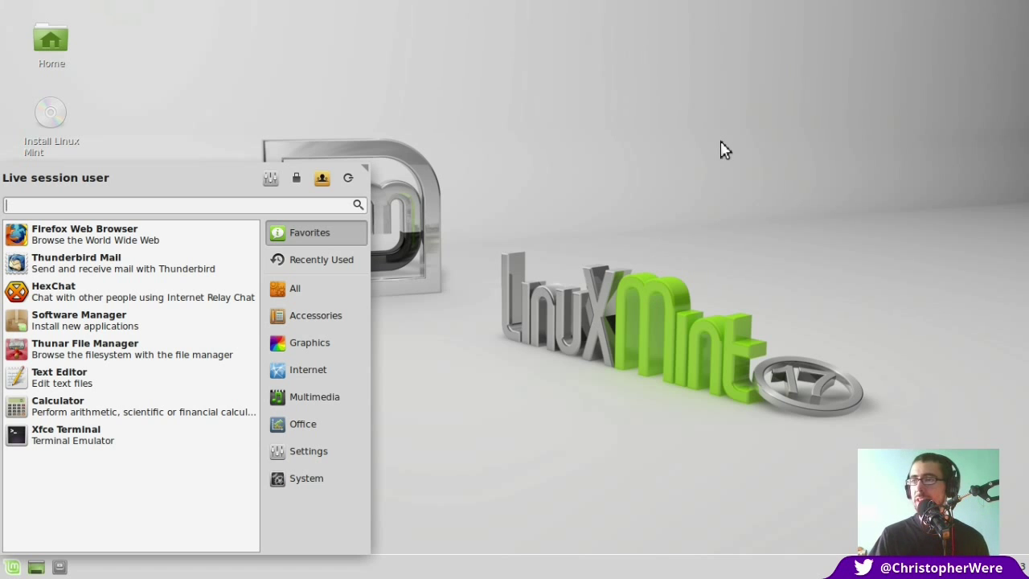
left_click(13, 568)
left_click(13, 568)
left_click(14, 568)
left_click(13, 568)
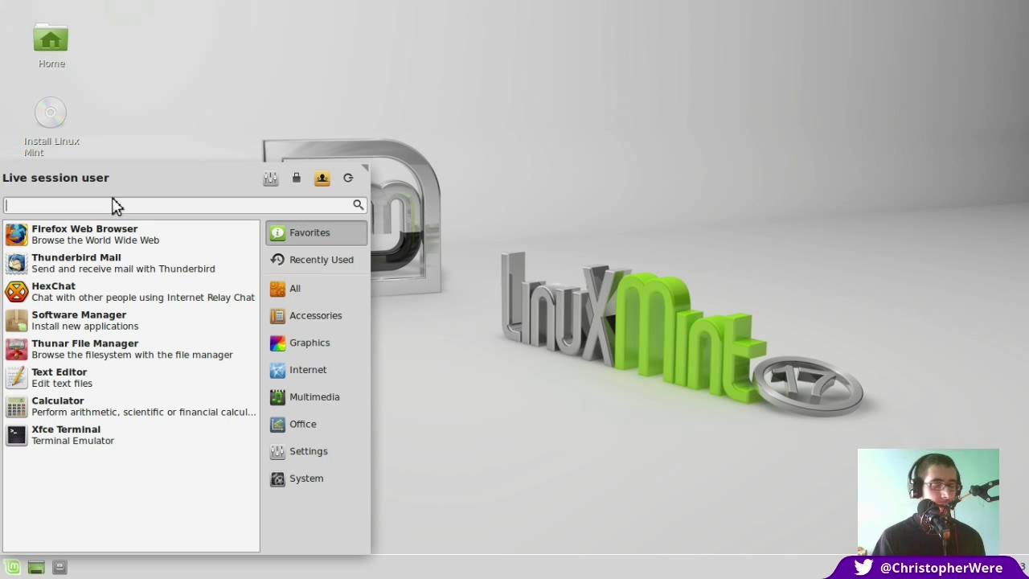
Search the menu for 'libre', clear it, browse the Office and All categories, then close it
type("libre")
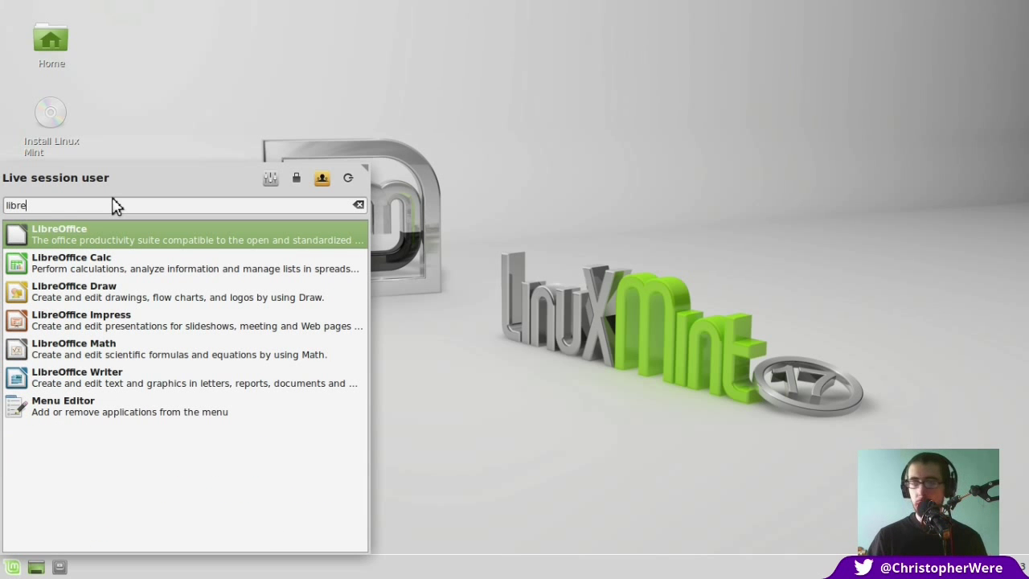
key("BackSpace")
key("BackSpace")
key("BackSpace")
key("BackSpace")
key("BackSpace")
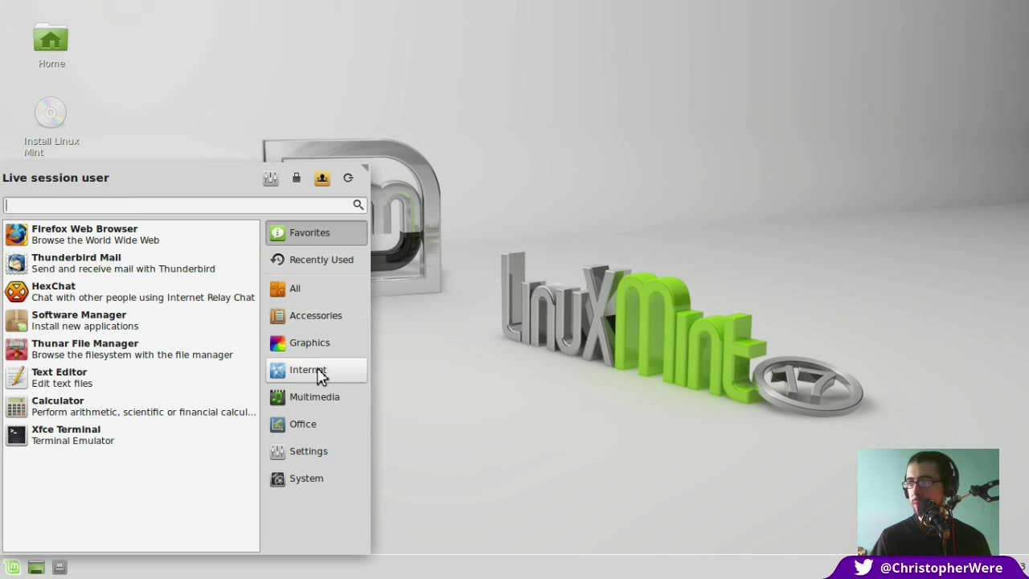
left_click(336, 428)
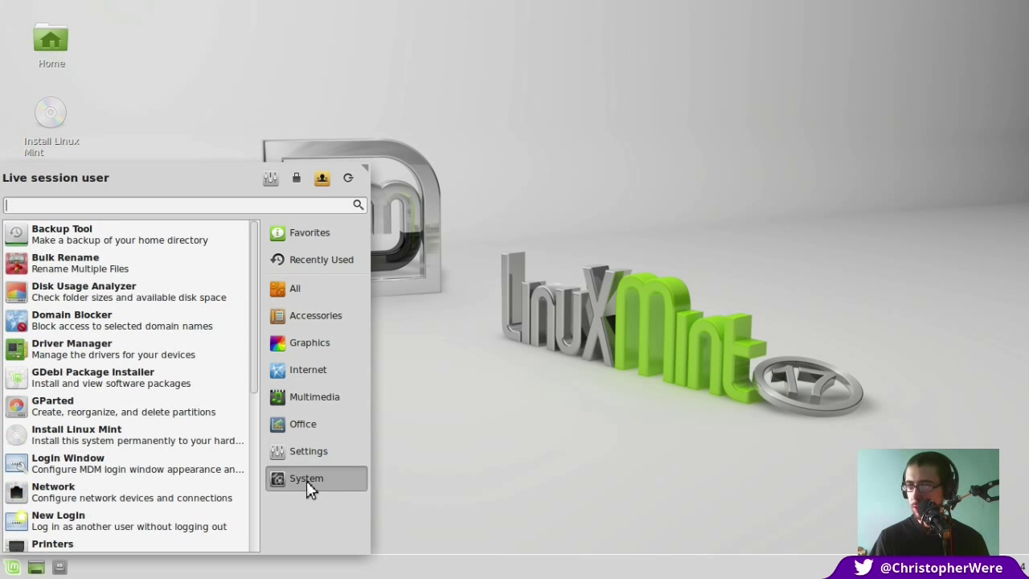
left_click_drag(255, 230, 273, 372)
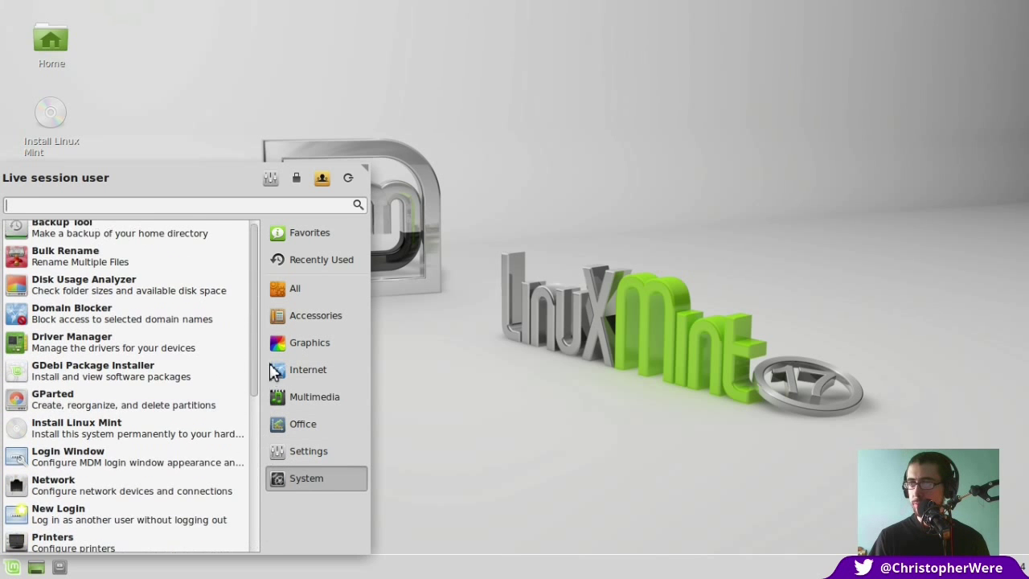
left_click(334, 290)
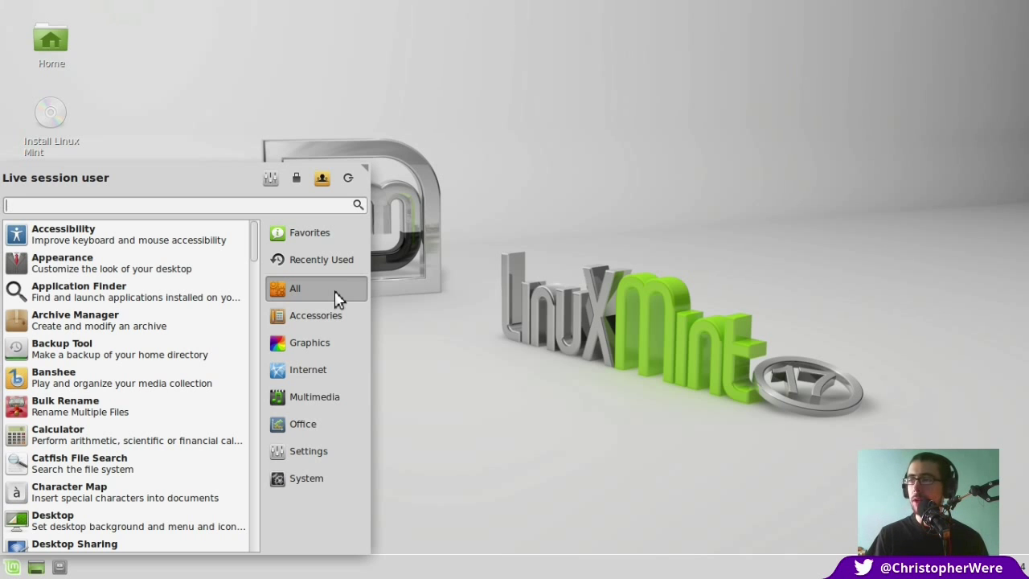
left_click(474, 299)
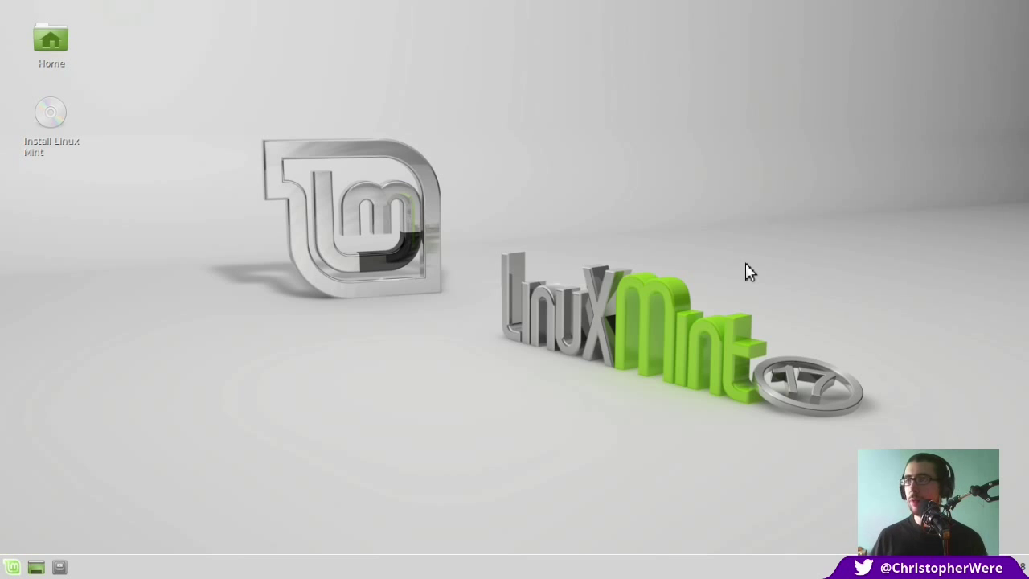
Launch Install Linux Mint, keep English, and pass the Preparing to install checks
double_click(53, 118)
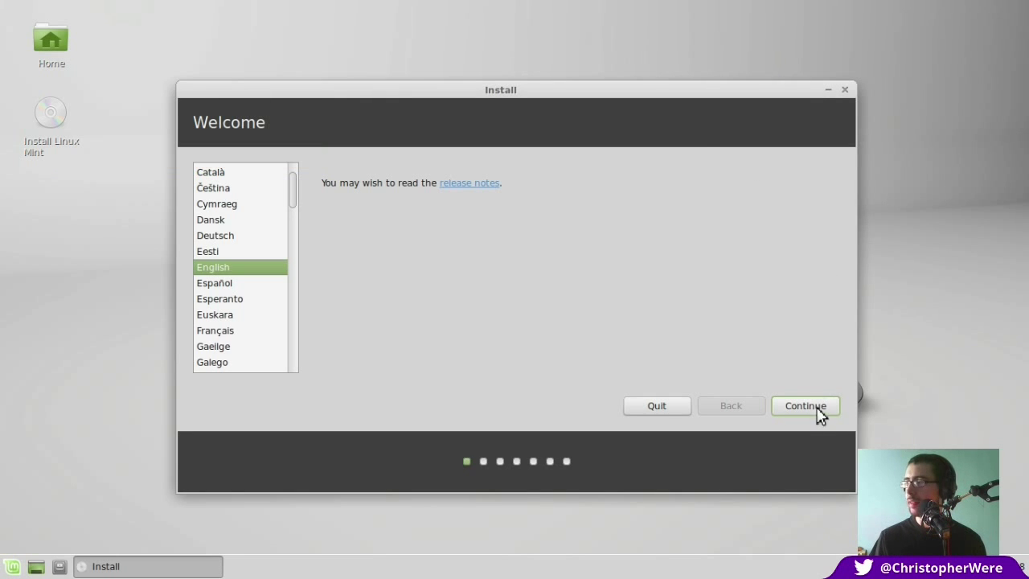
left_click(820, 410)
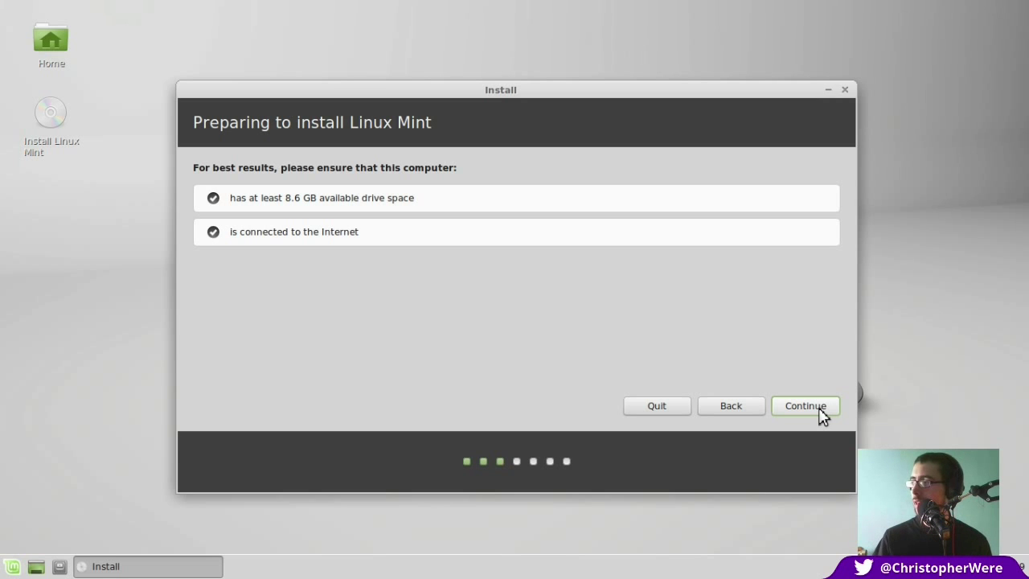
left_click(820, 413)
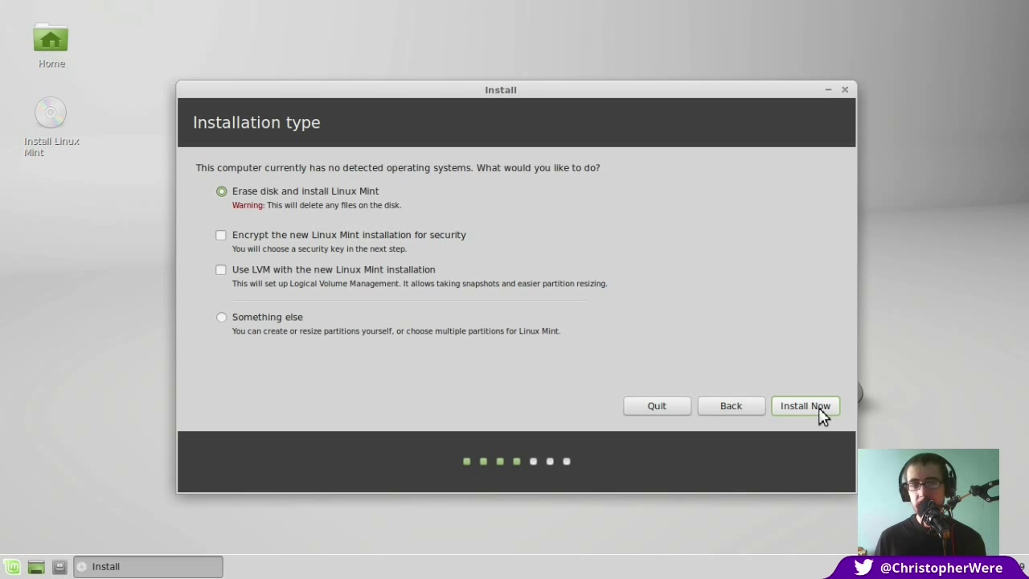
left_click(12, 566)
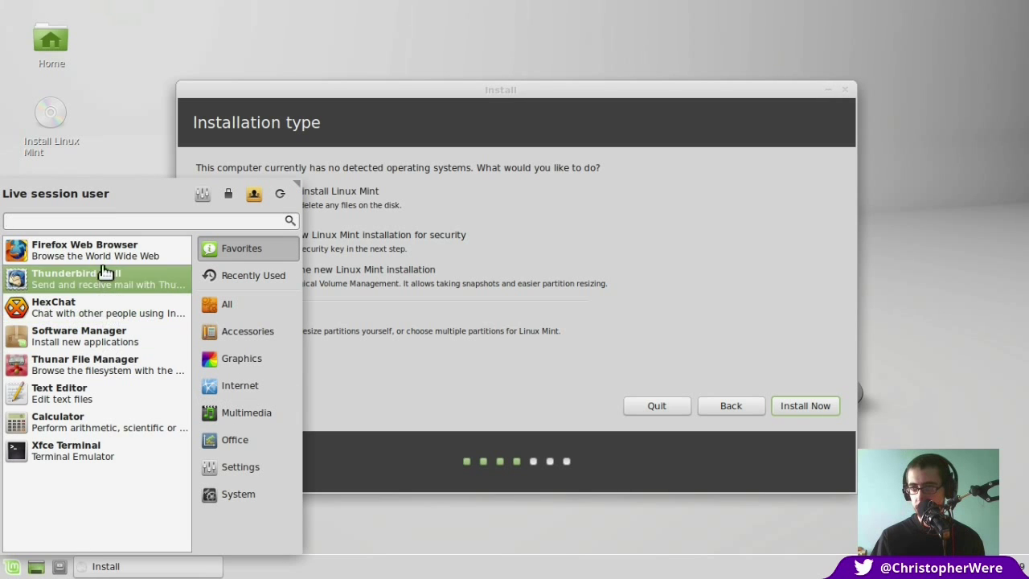
left_click(238, 389)
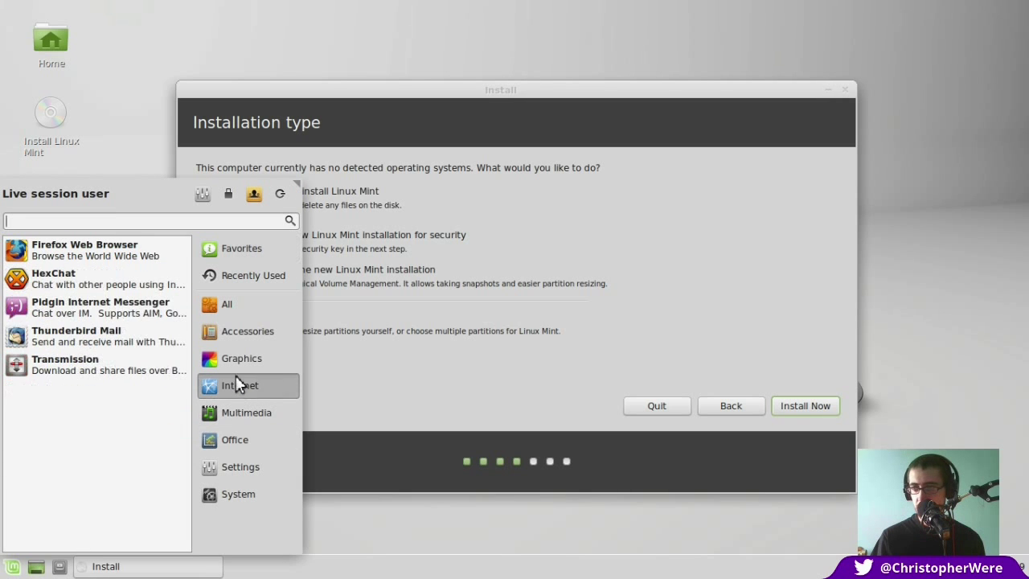
left_click(249, 368)
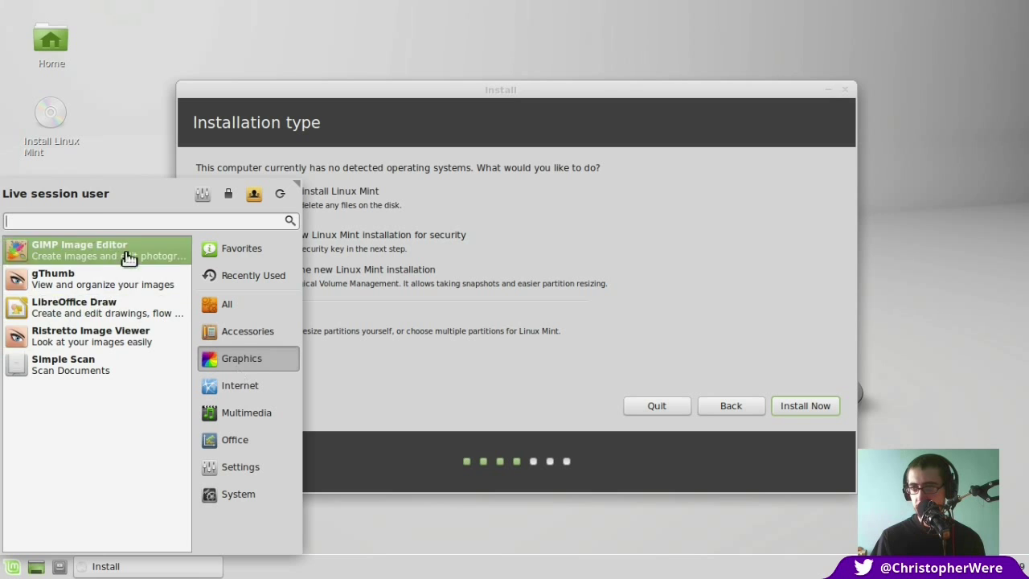
left_click(234, 333)
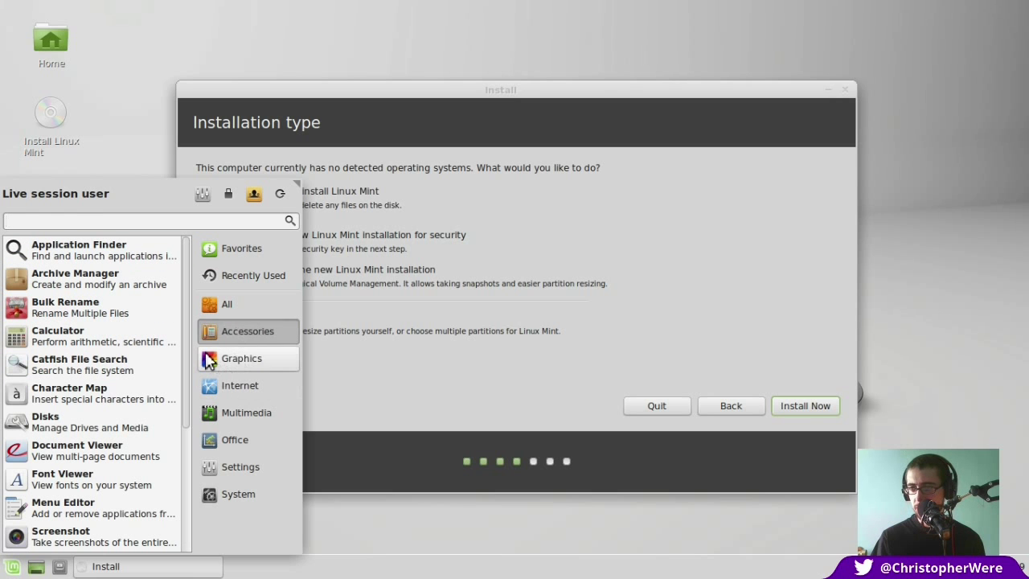
left_click(252, 442)
left_click(249, 468)
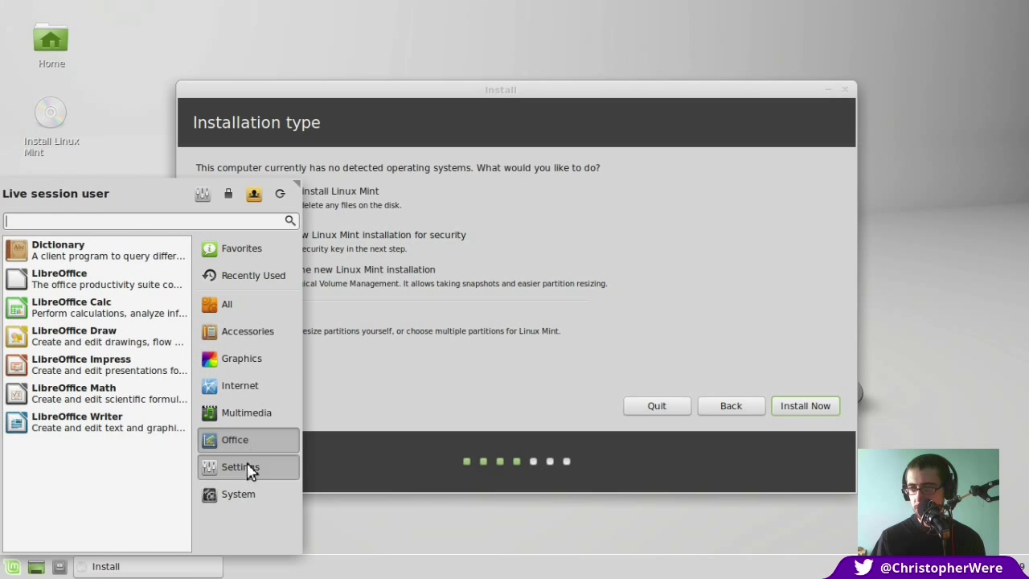
left_click(243, 417)
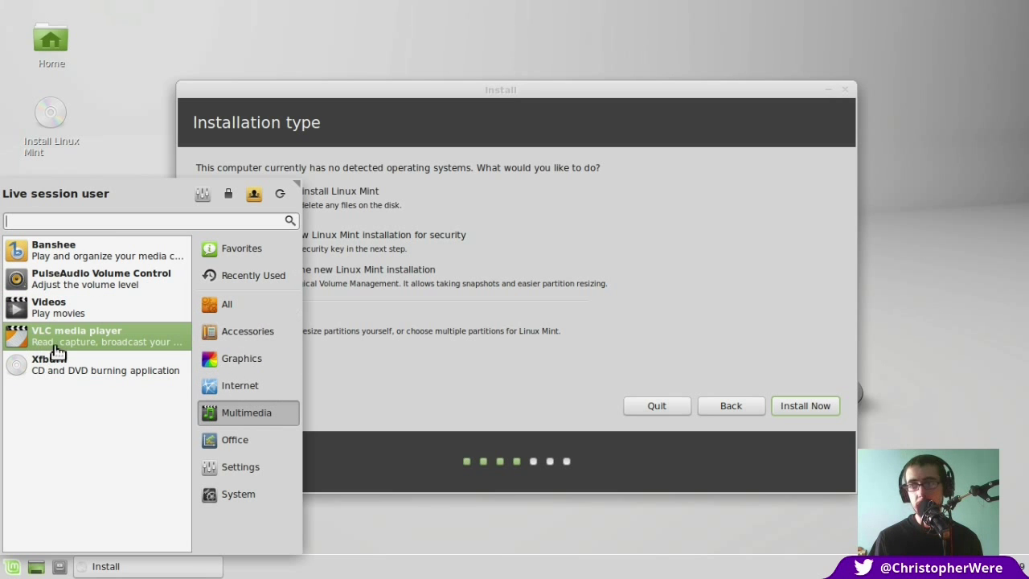
left_click(250, 338)
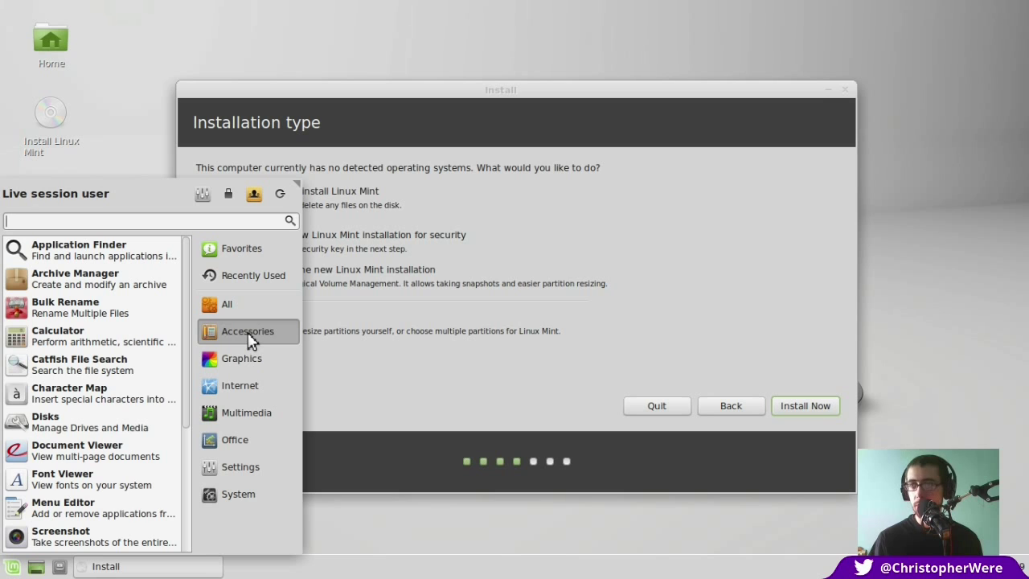
left_click(11, 568)
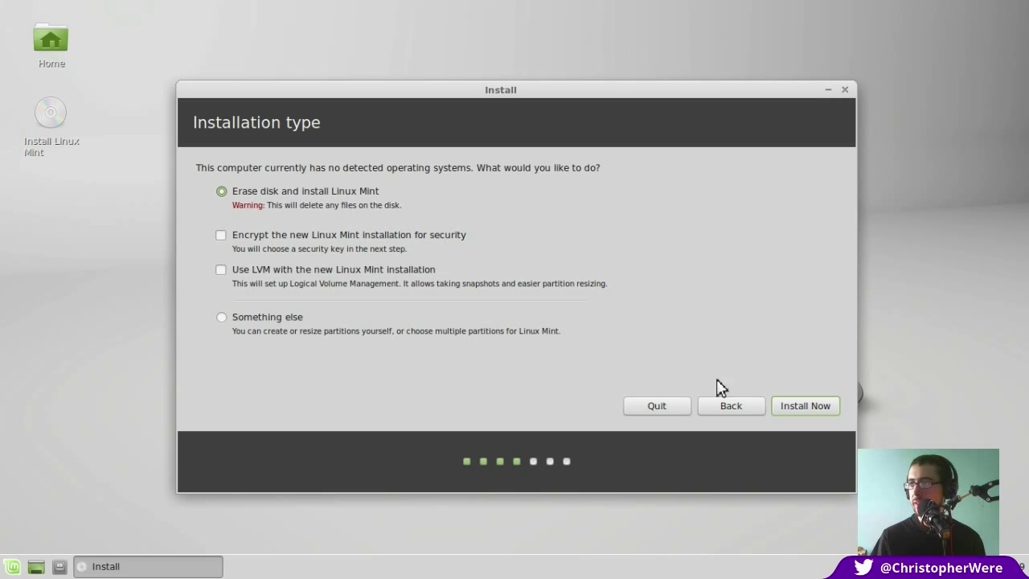
Install Now with disk erase, accept London, test '@@@' and accept the English (UK) keyboard
left_click(809, 406)
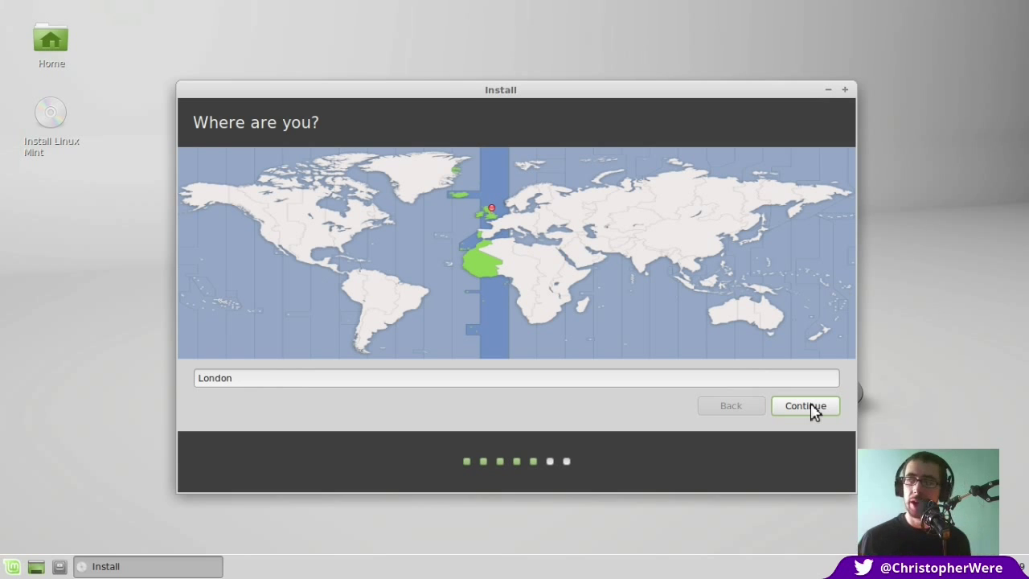
left_click(809, 405)
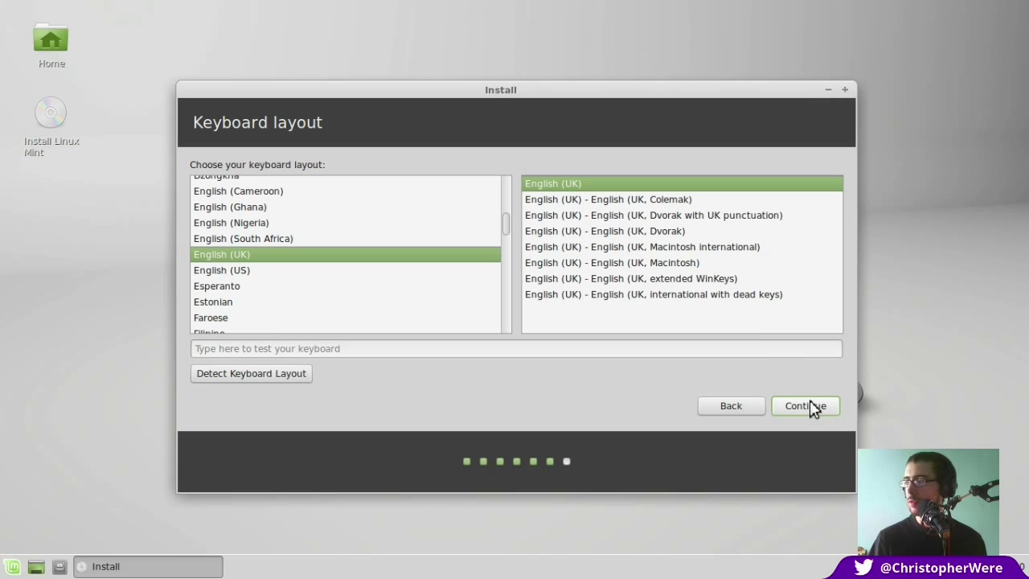
left_click(795, 356)
type("@@@")
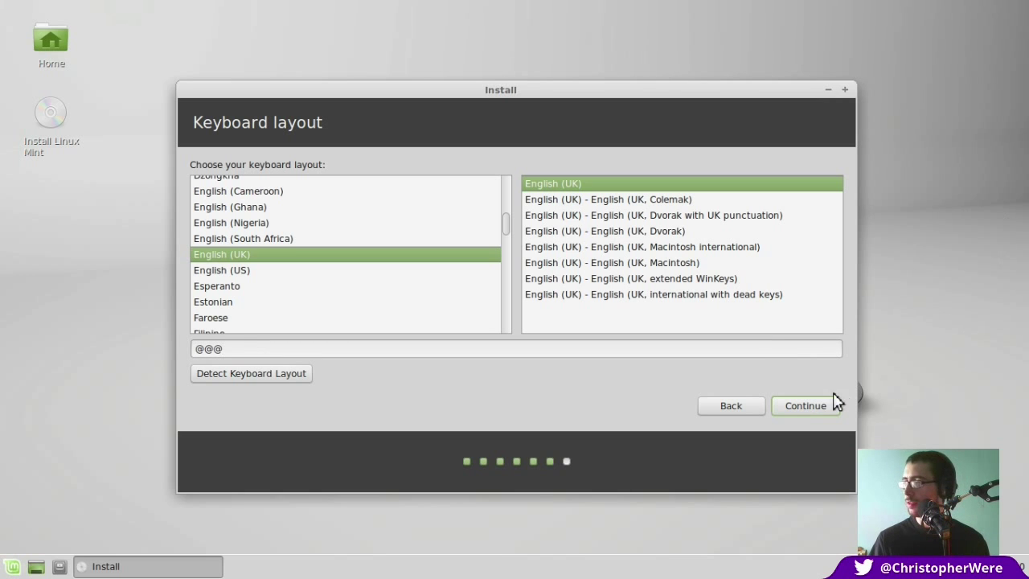
left_click(810, 414)
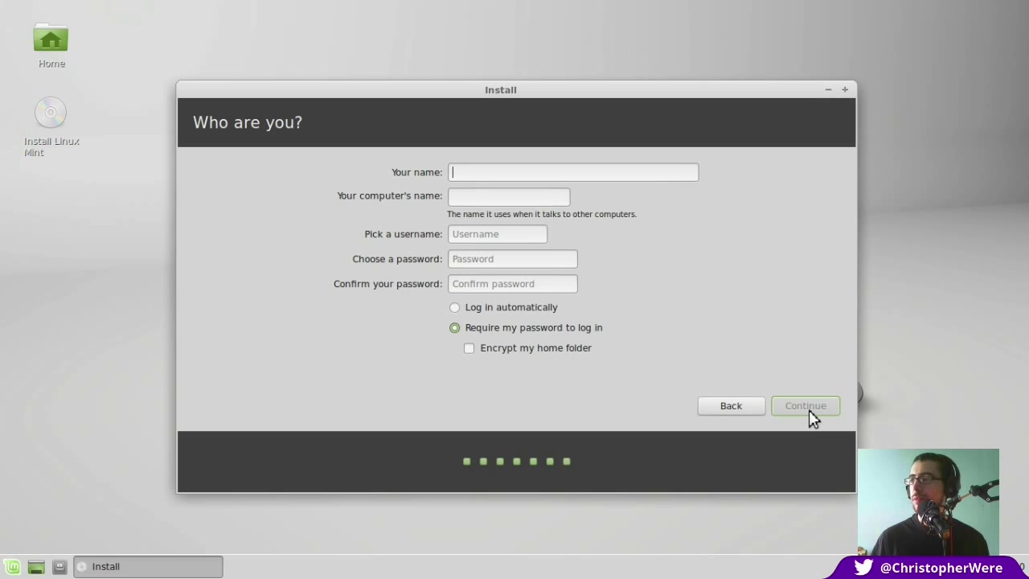
Enter the user's full name, set and confirm the account password, and choose automatic login
type("Chris")
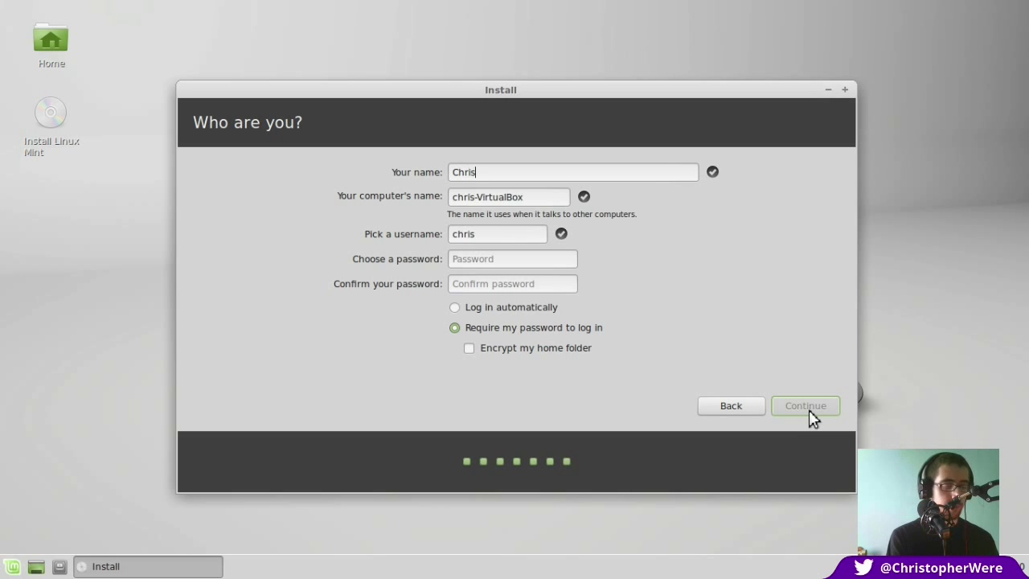
type("topher Were")
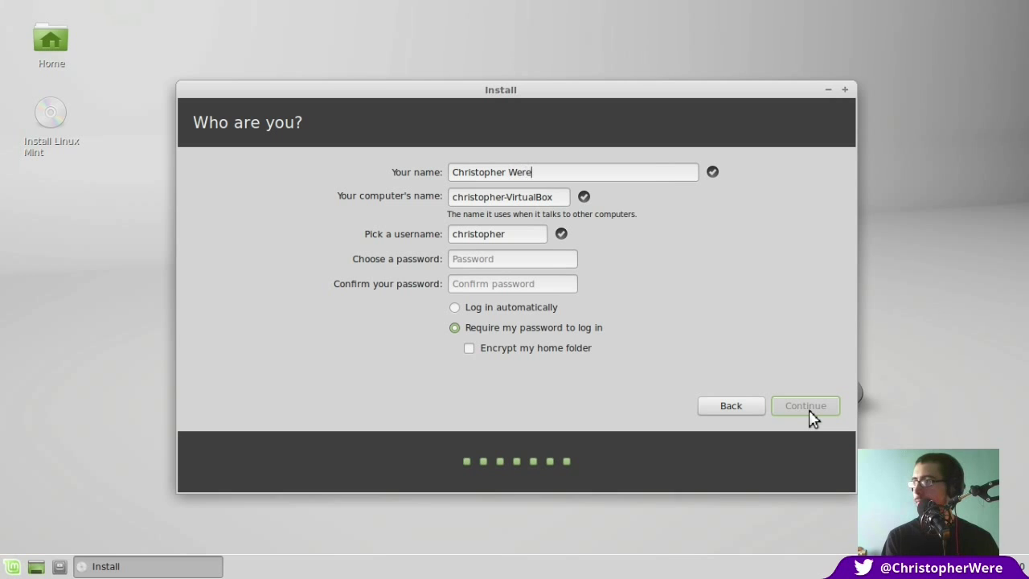
left_click(552, 259)
type("*****")
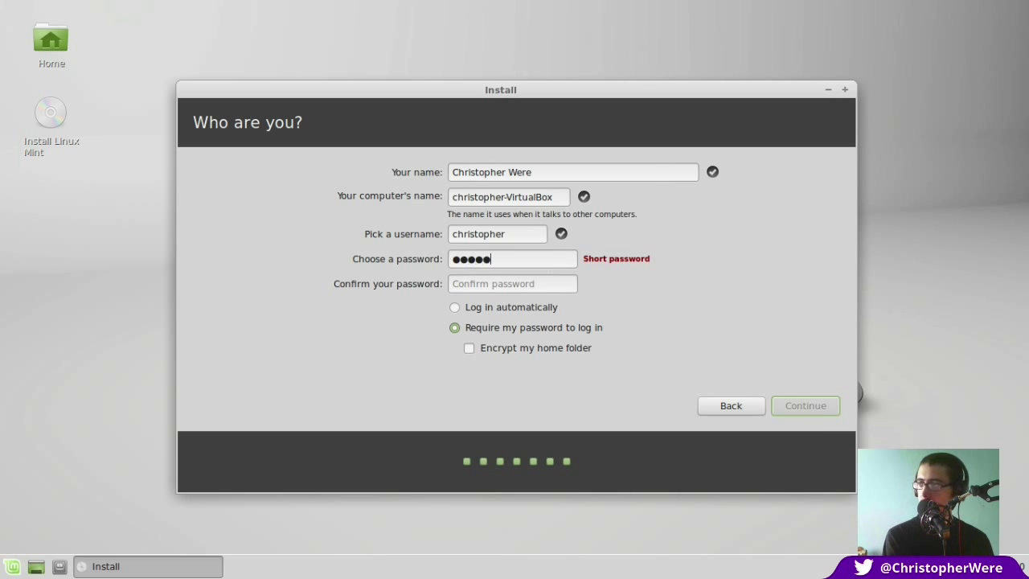
key("Tab")
type("*****")
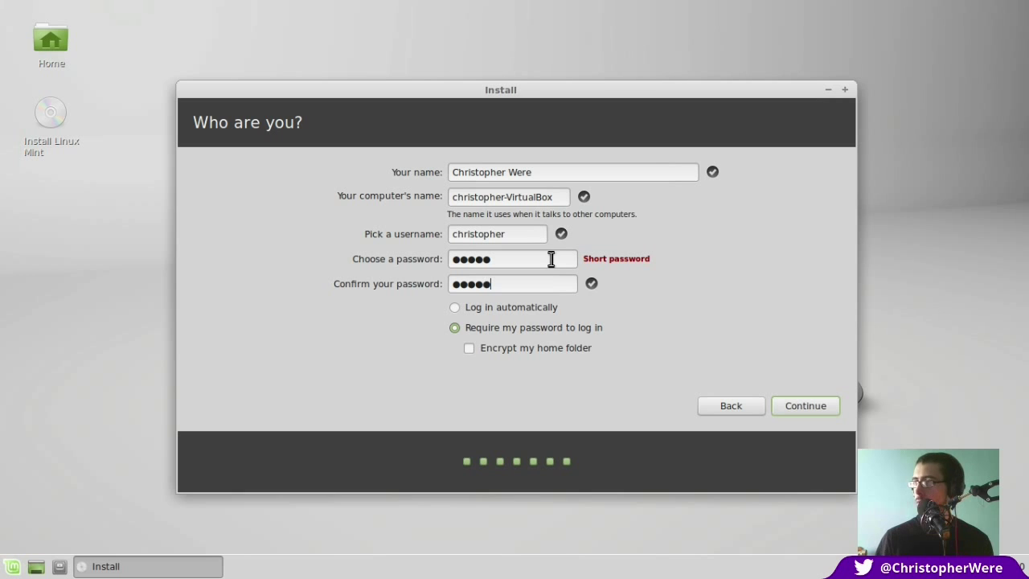
left_click(535, 310)
Accept the account details so the installer begins copying files
left_click(809, 402)
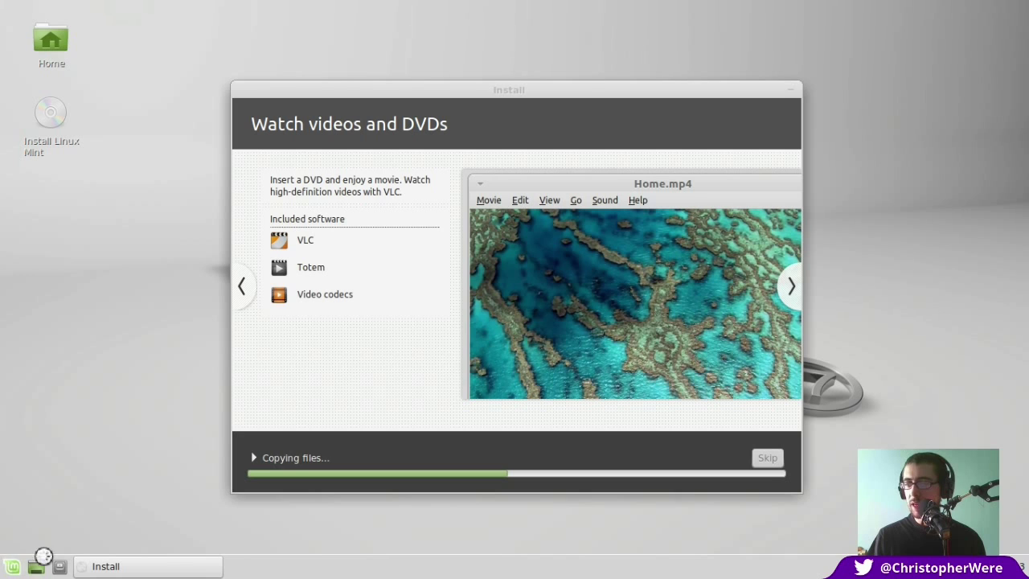
left_click(13, 567)
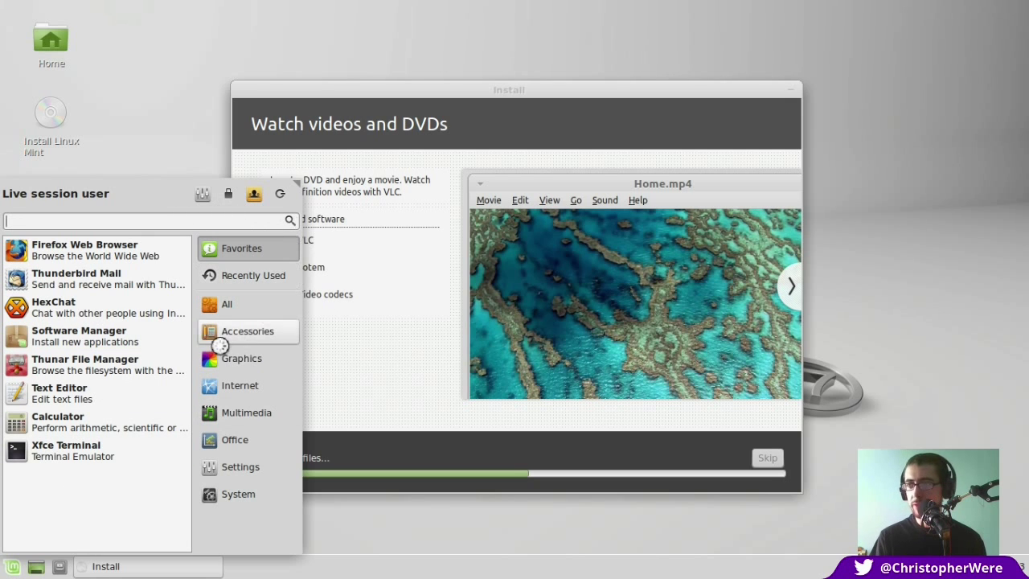
left_click(238, 394)
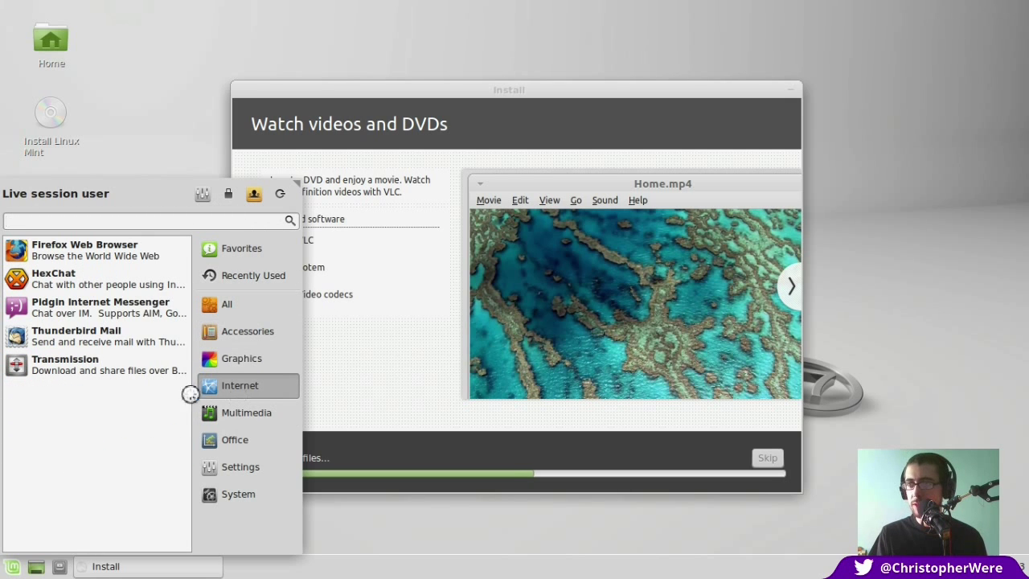
left_click(244, 358)
left_click(242, 335)
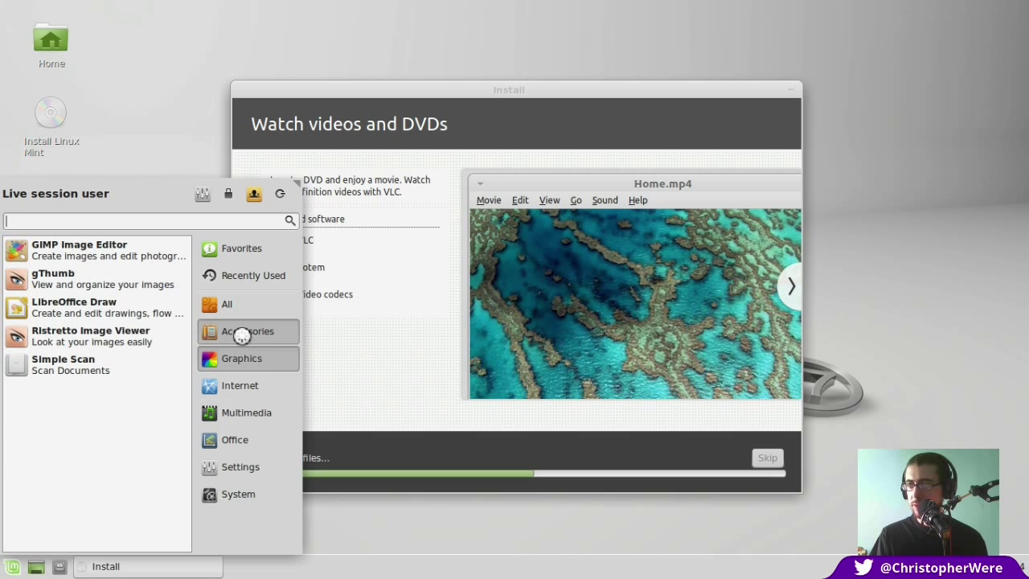
left_click(244, 312)
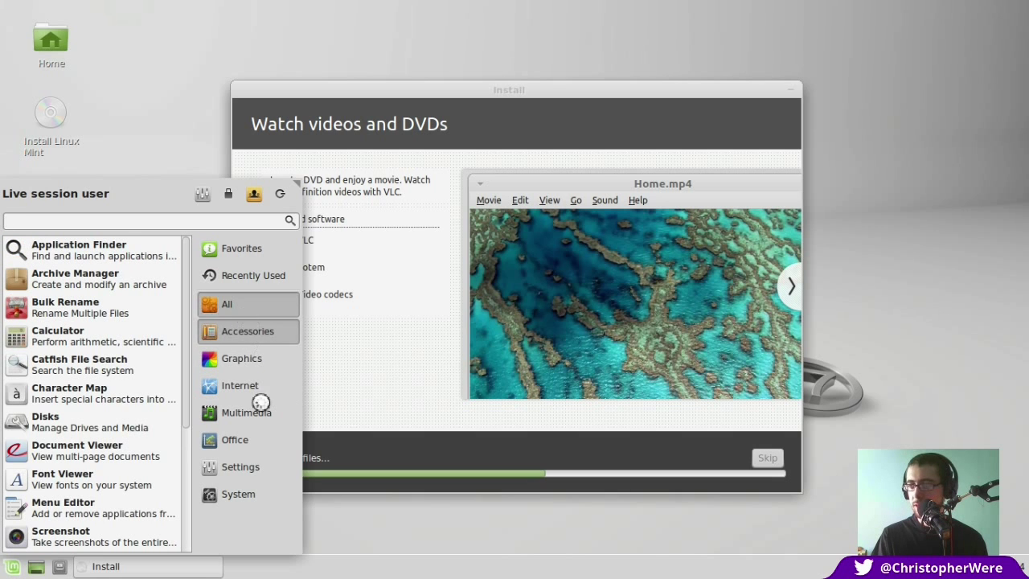
left_click(241, 441)
left_click(256, 474)
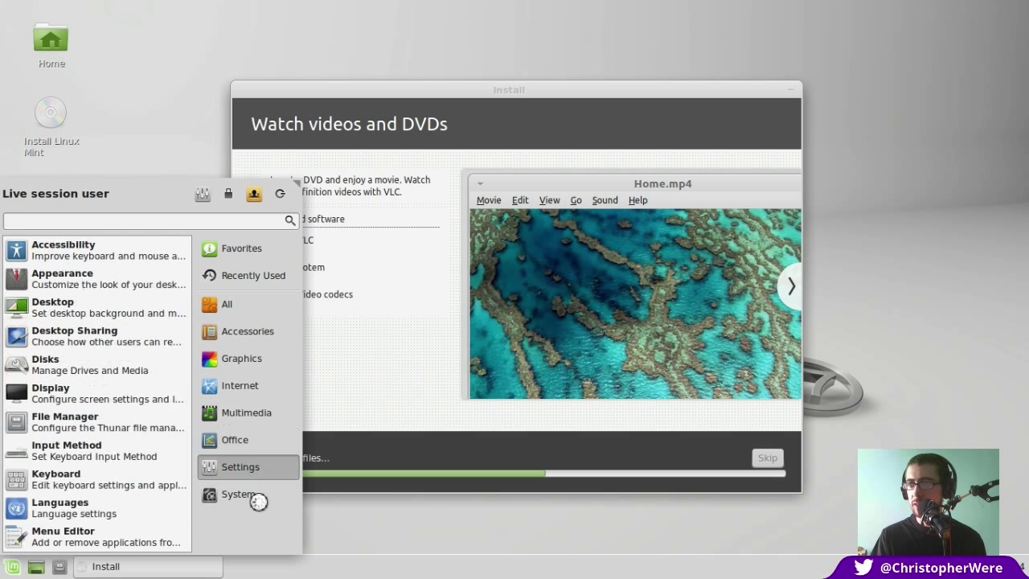
left_click(257, 495)
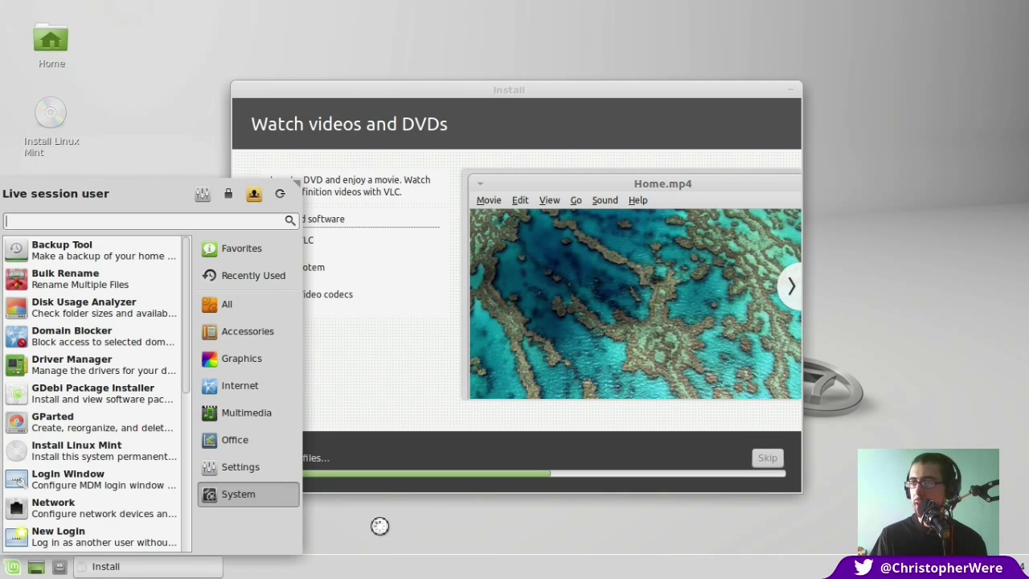
key("Escape")
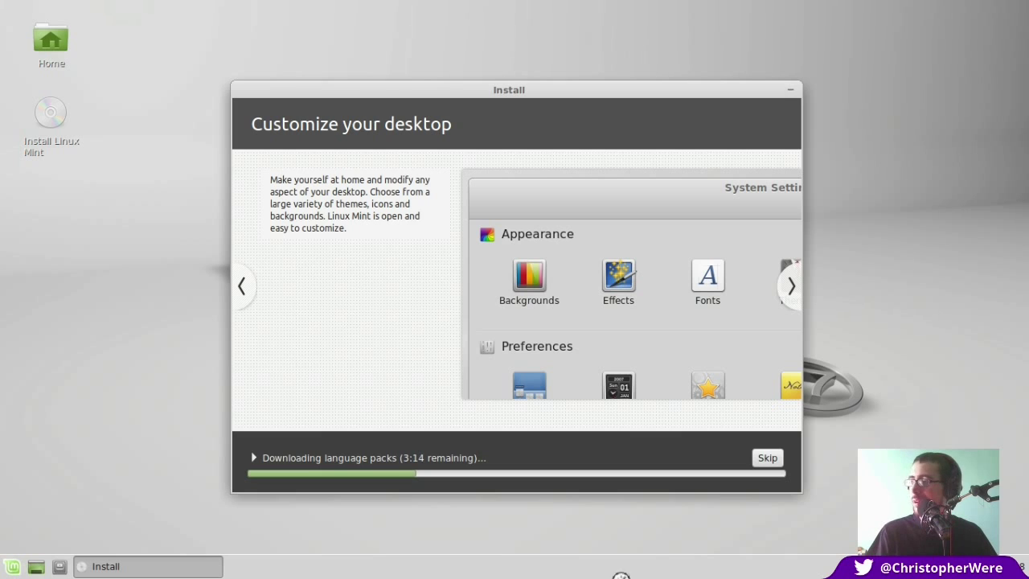
Skip the language pack download and toggle the detailed installation log on, off, and on again
left_click(770, 456)
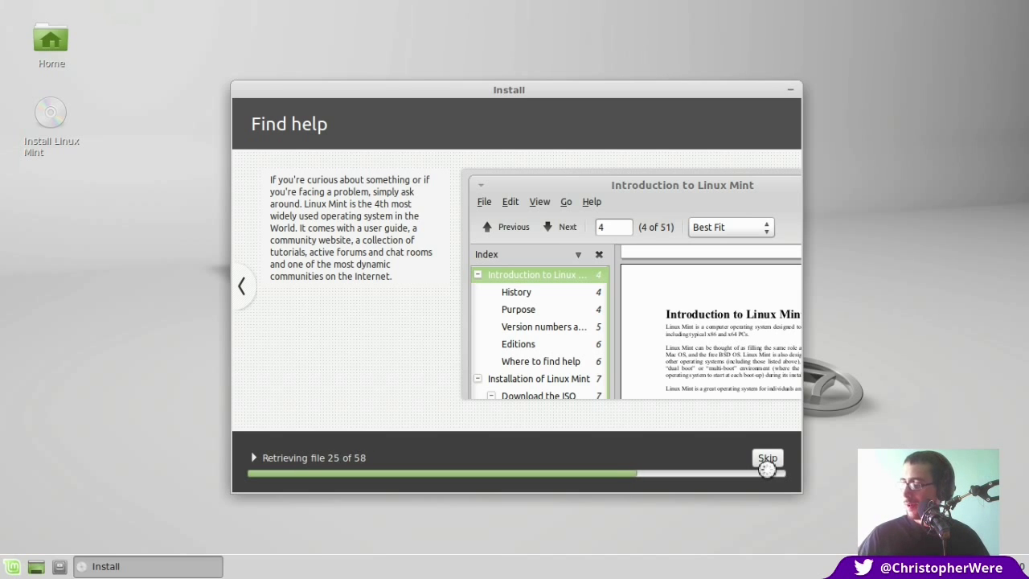
key("space")
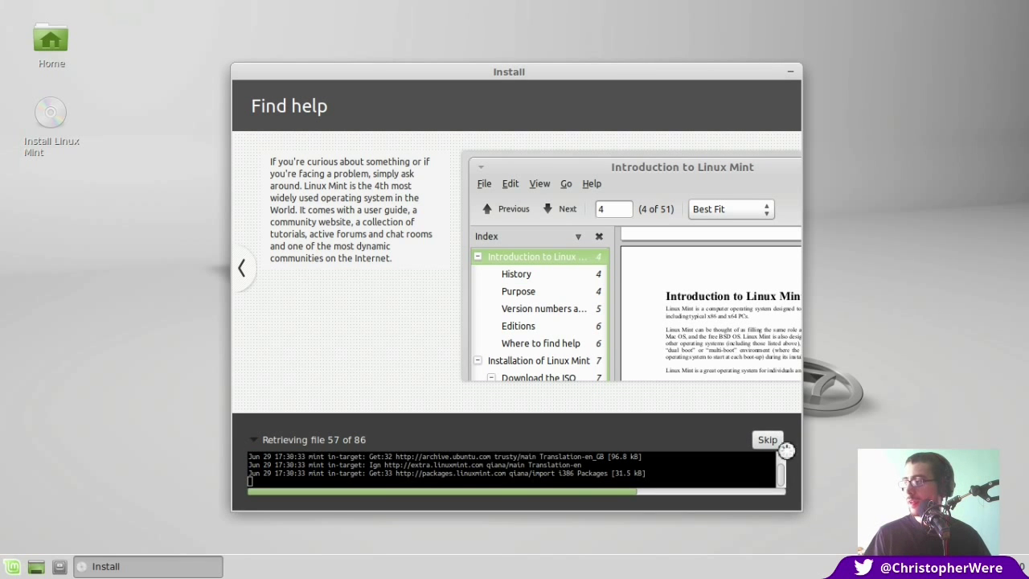
key("space")
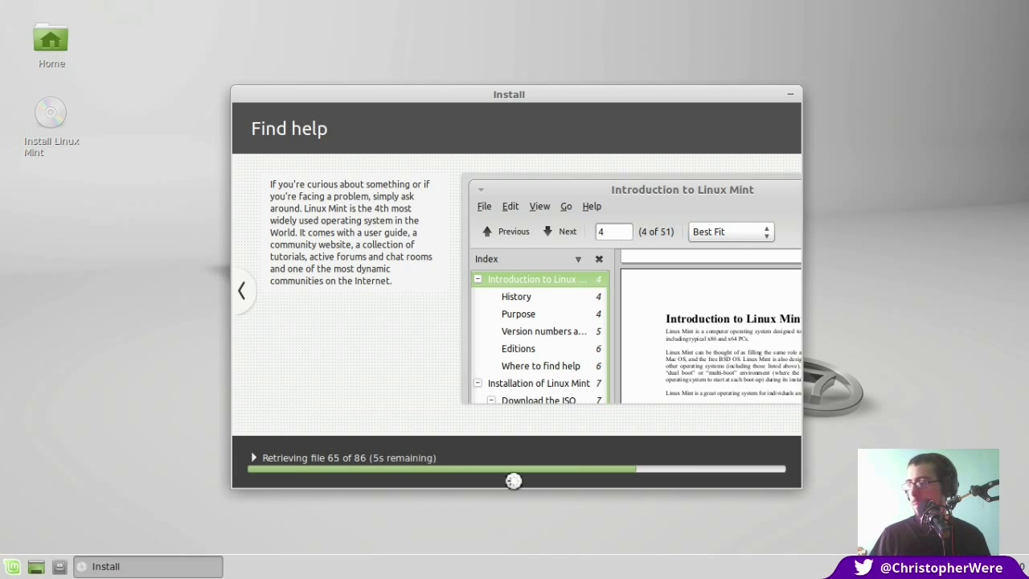
left_click(351, 458)
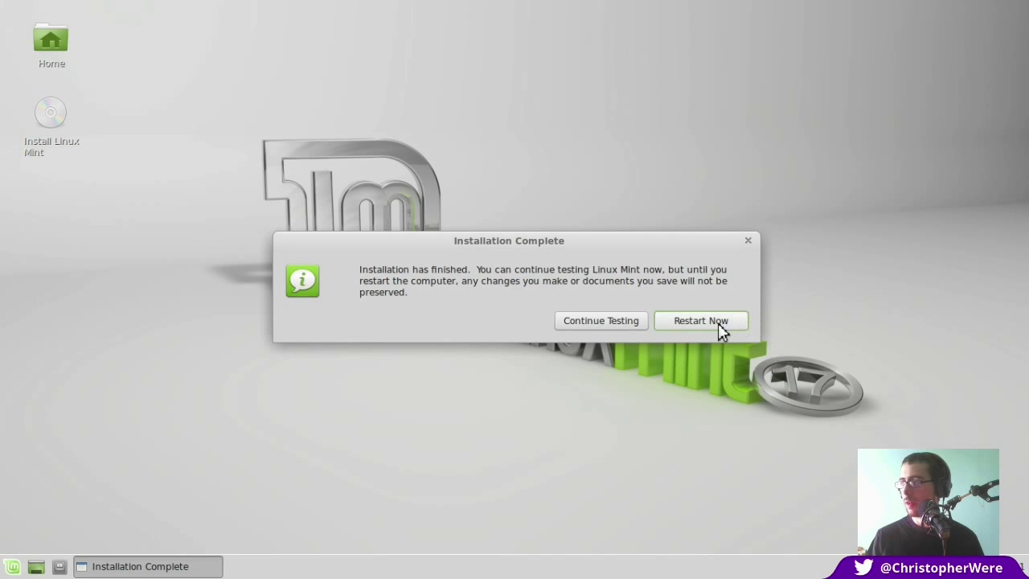
Choose Restart Now in the Installation Complete dialog
left_click(719, 325)
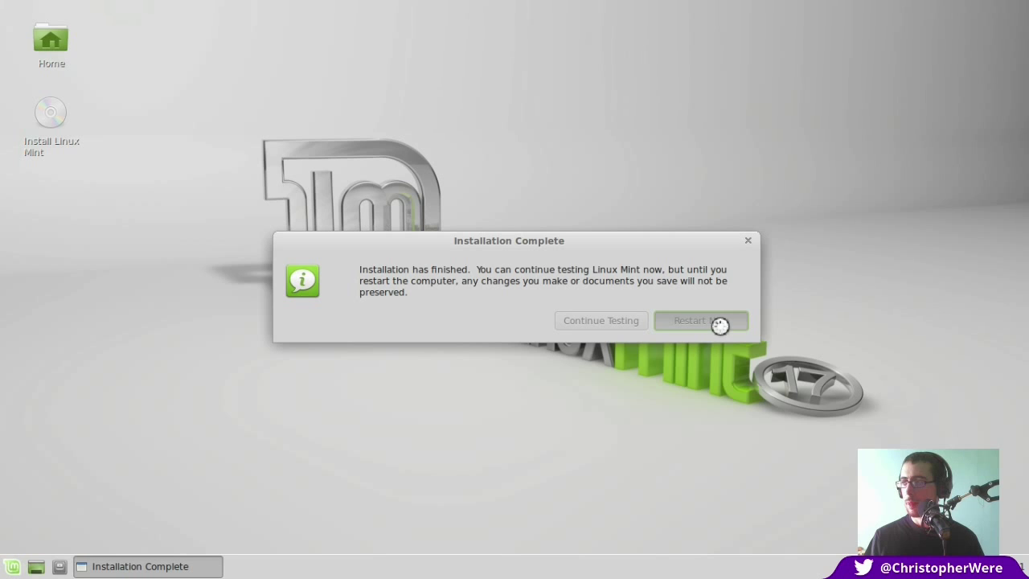